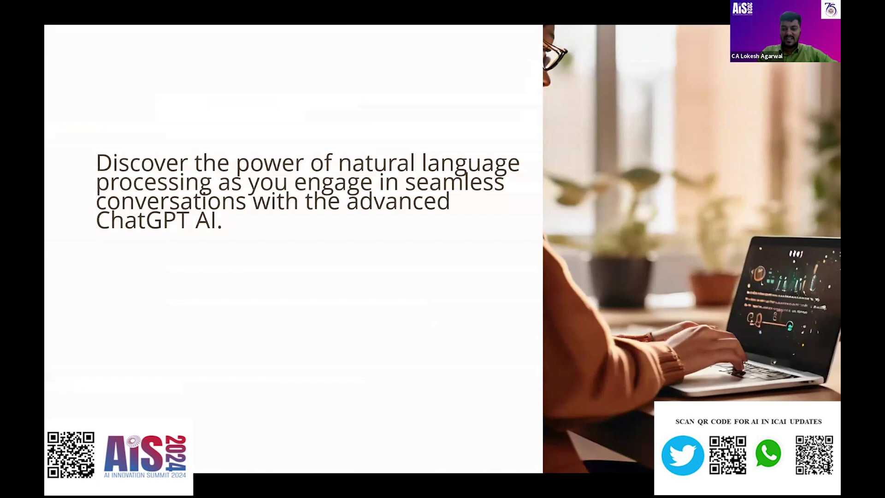
- Advance the slide show past the Level 2 templates and Level 3 automation slides to 'Let's go!'
key("Right")
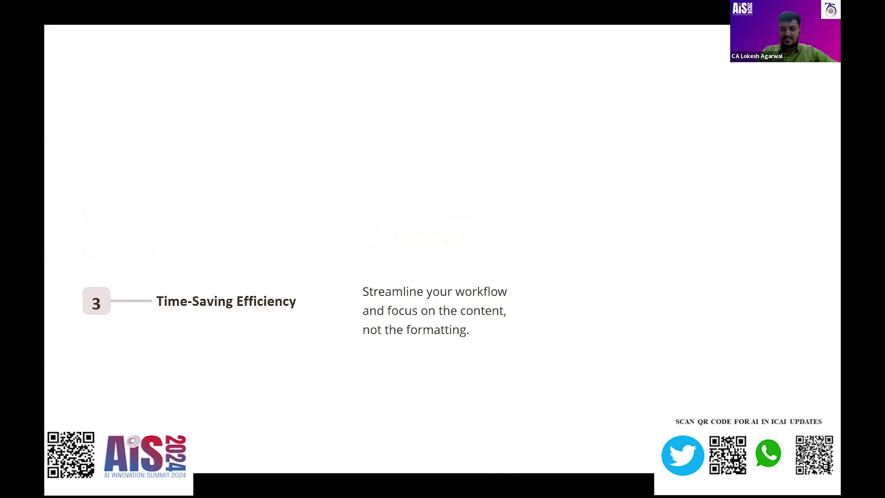
key("Right")
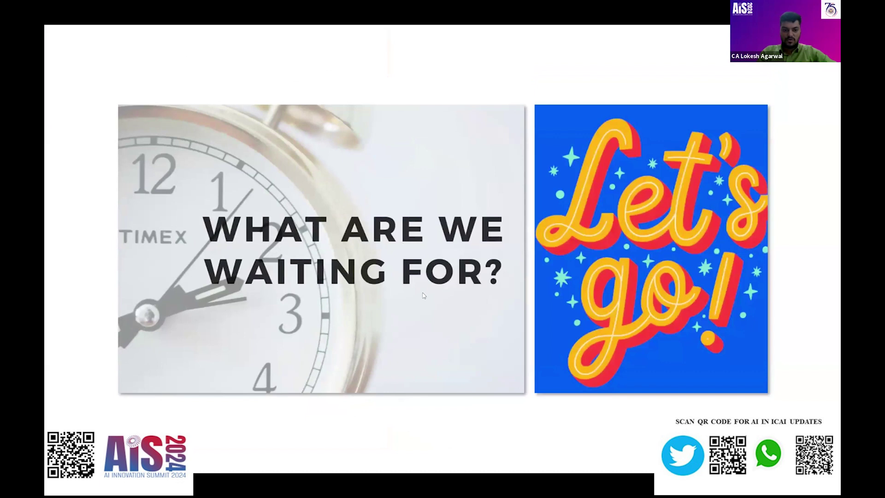
- Switch to the Power query workbook and list the Get Data import sources on the Data tab
key("alt+Tab")
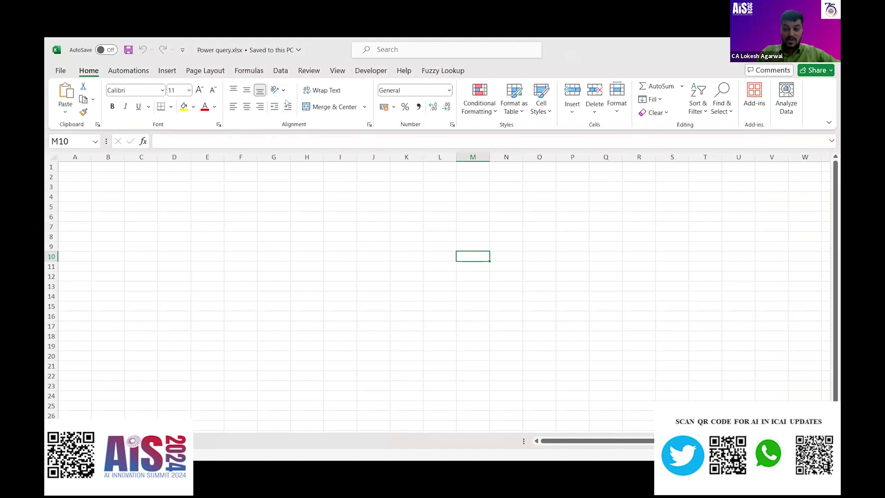
left_click(279, 71)
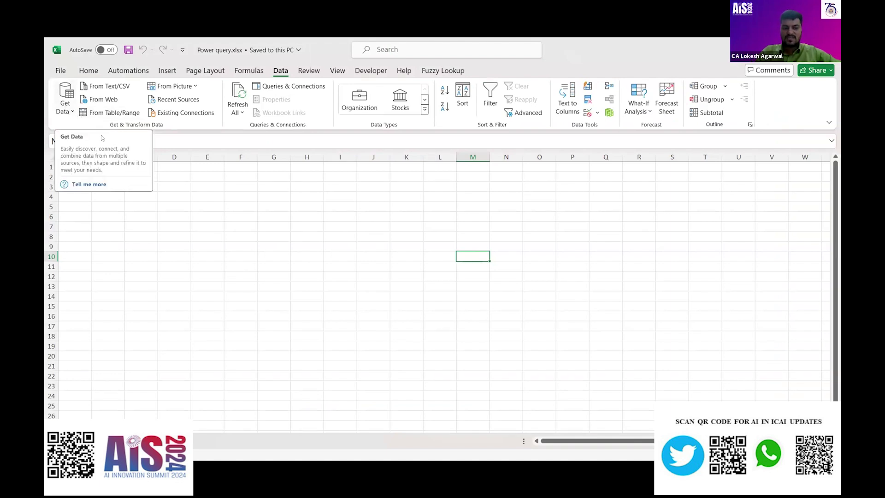
left_click(65, 100)
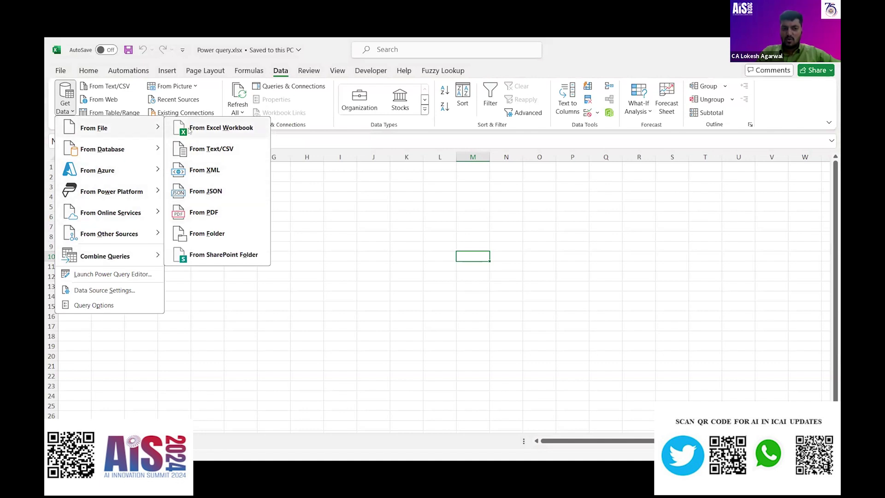
- Import From Folder using the GSTR3B PDF folder path copied from File Explorer
left_click(216, 232)
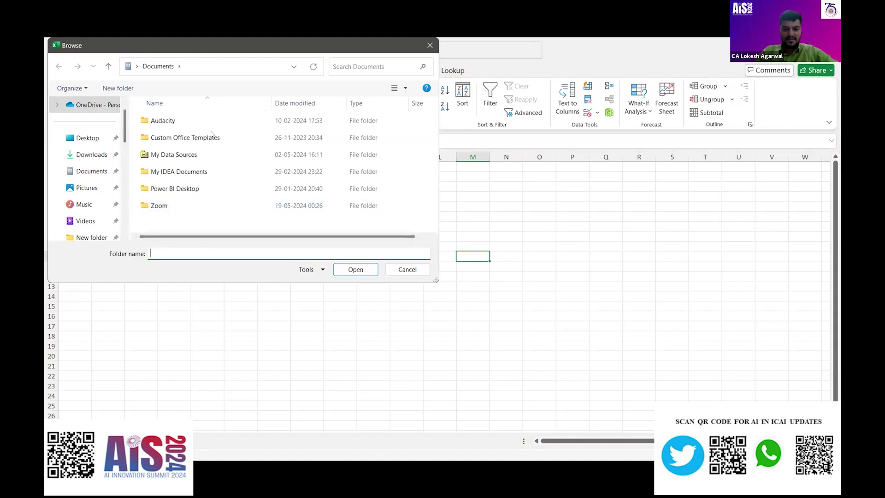
key("alt+Tab")
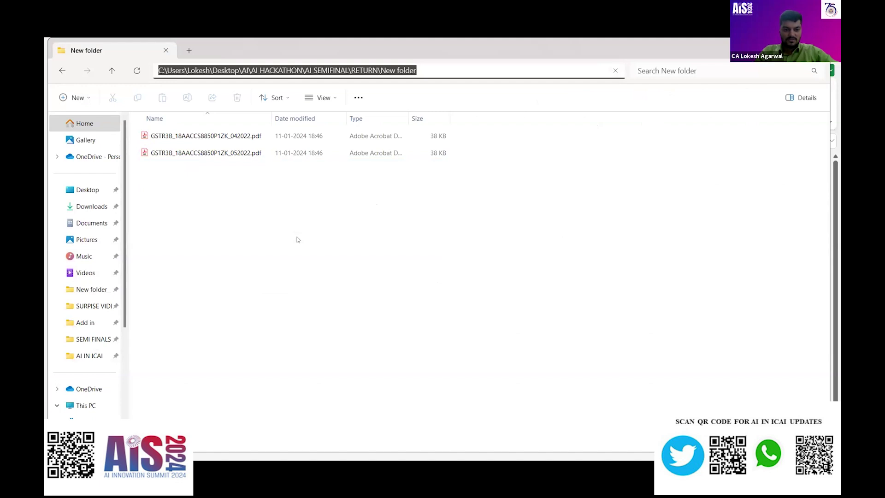
key("alt+Tab")
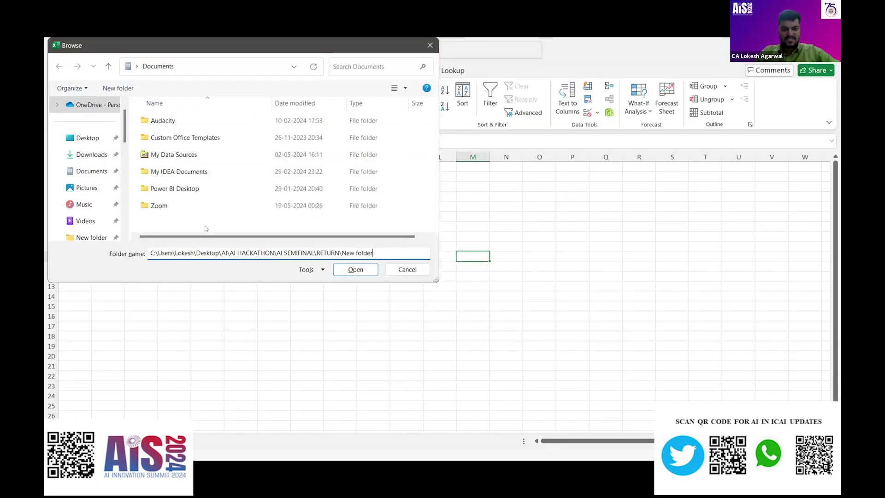
left_click(355, 269)
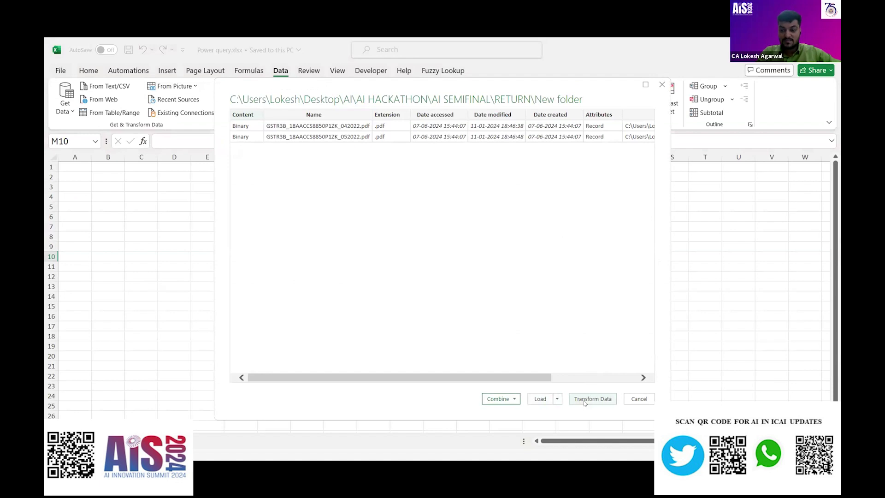
- Transform the two-PDF file list into Power Query Editor, briefly showing the source folder in File Explorer
left_click(584, 400)
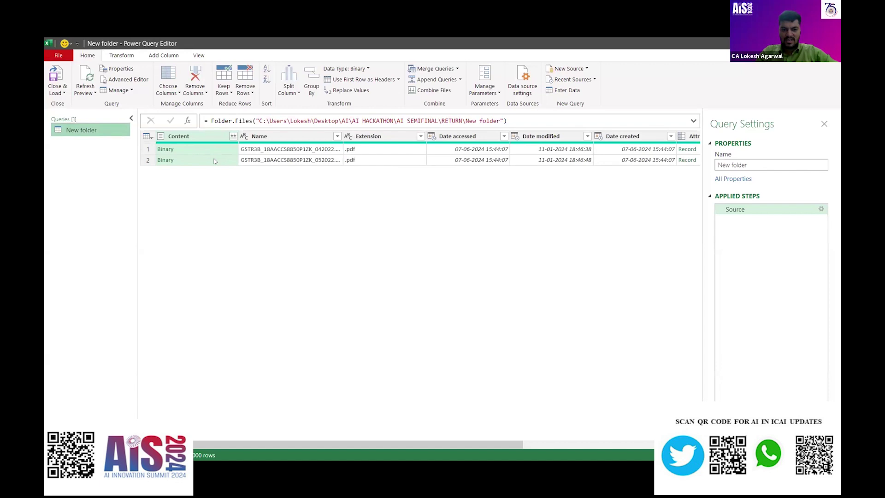
key("alt+Tab")
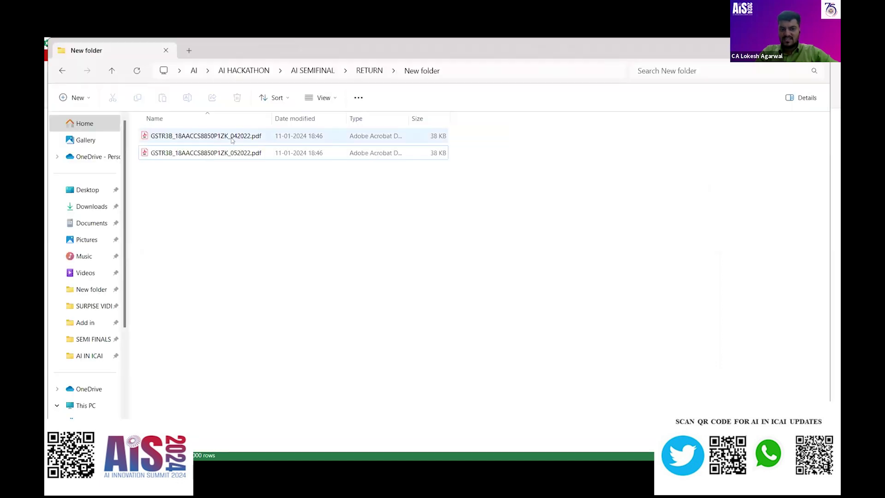
left_click(234, 157)
left_click(238, 221)
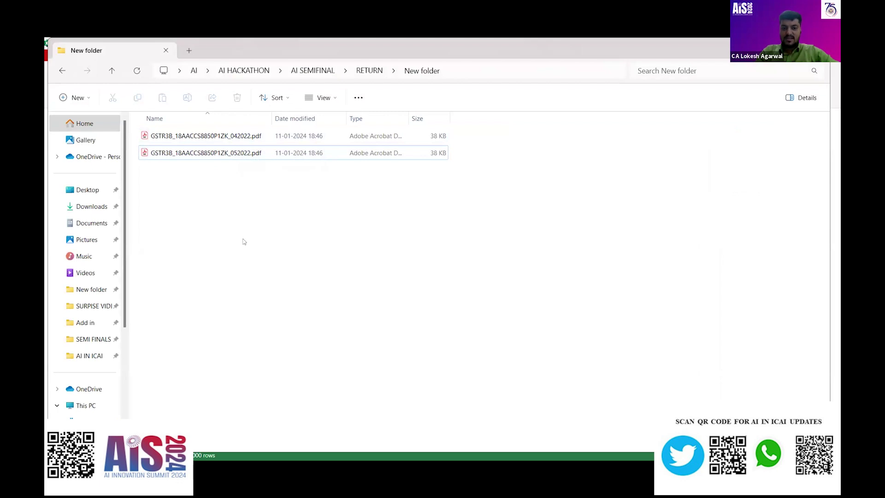
key("alt+Tab")
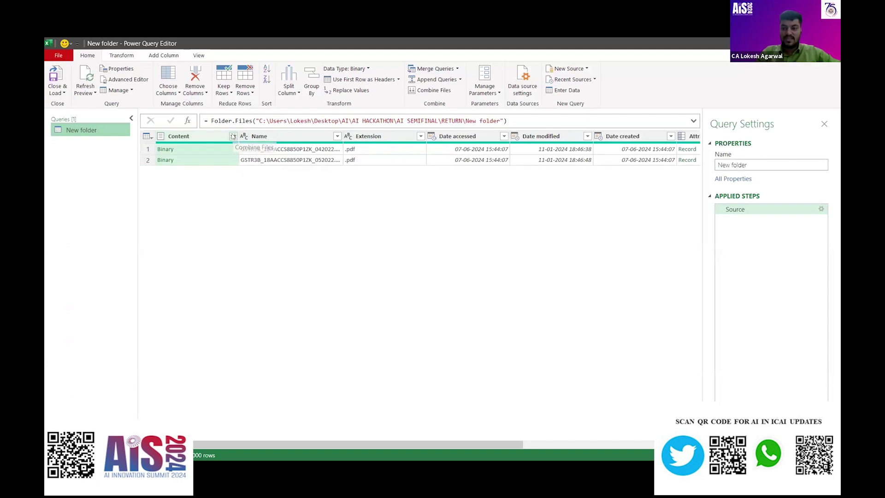
- Combine Files on the Content column using Table010 (Page 2) from every PDF
left_click(233, 136)
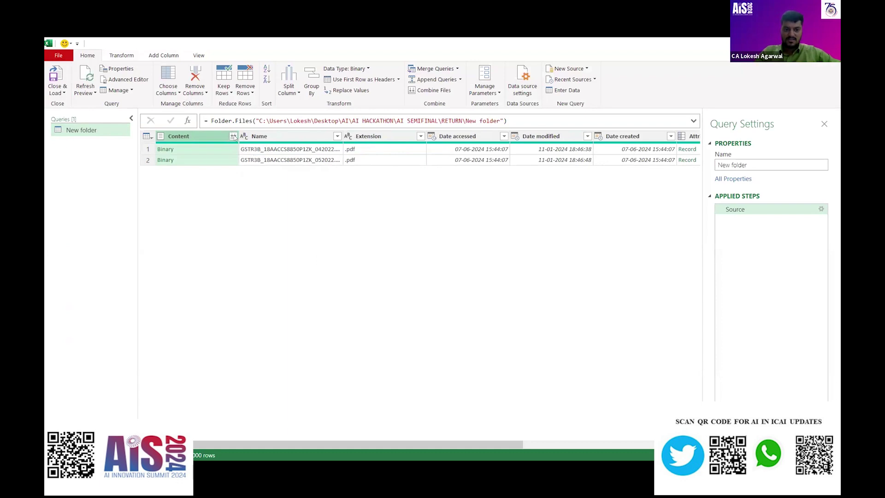
left_click(233, 136)
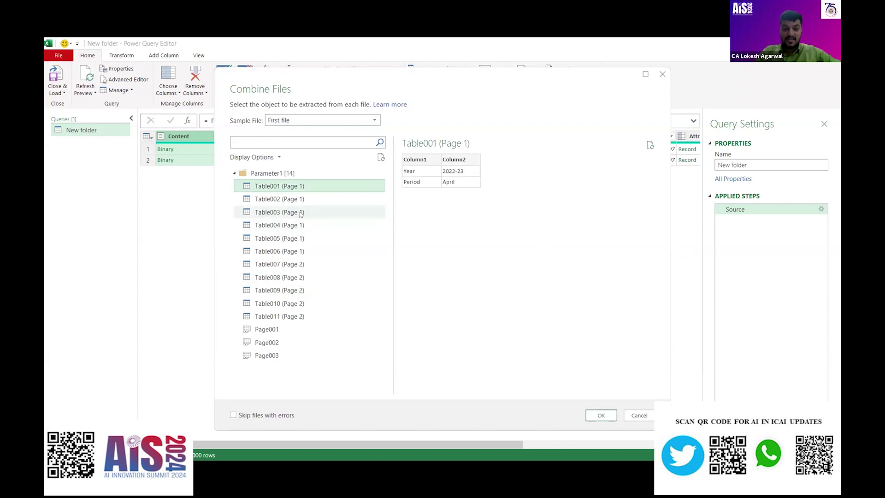
key("Down")
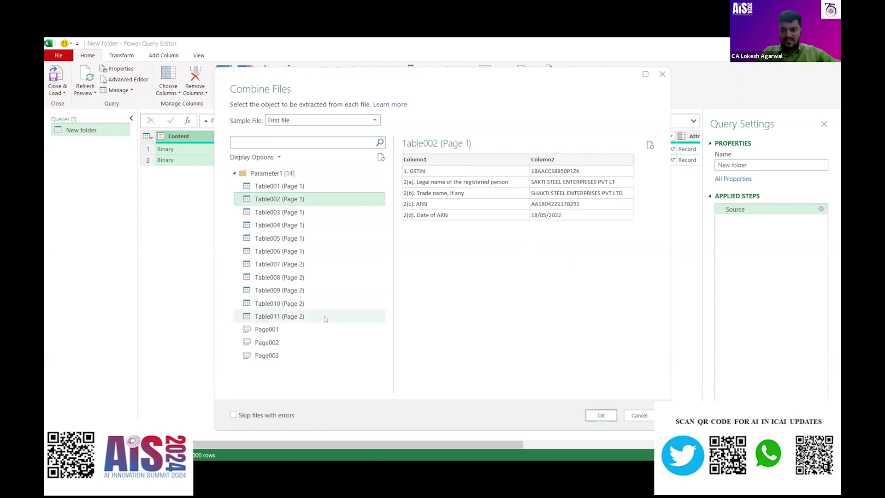
left_click(292, 304)
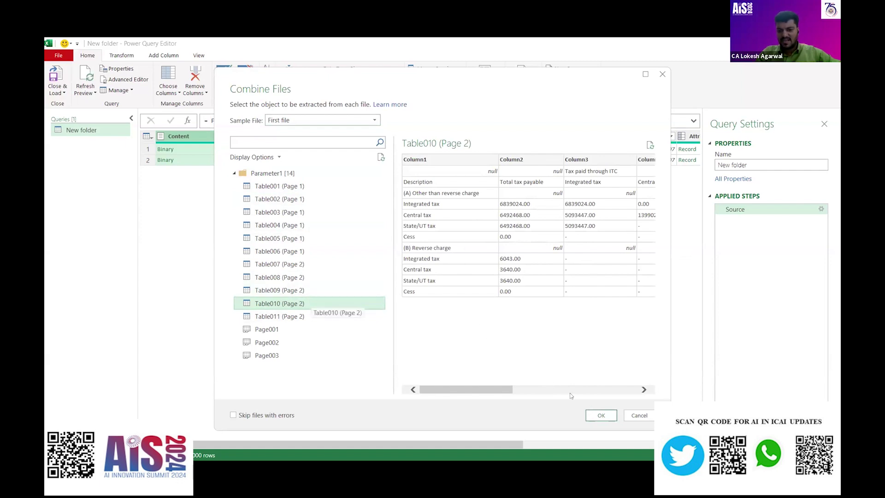
left_click(594, 416)
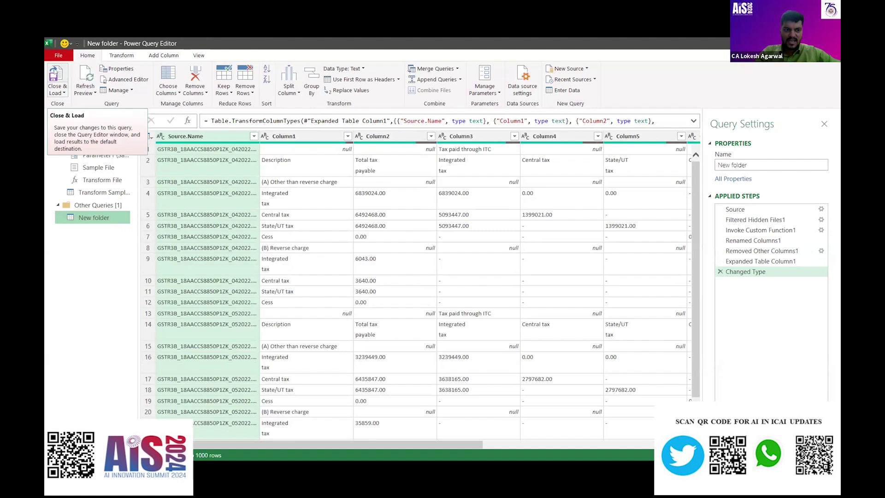
- Close & Load the combined query onto the sheet as New_folder, dismissing the table warning
left_click(54, 74)
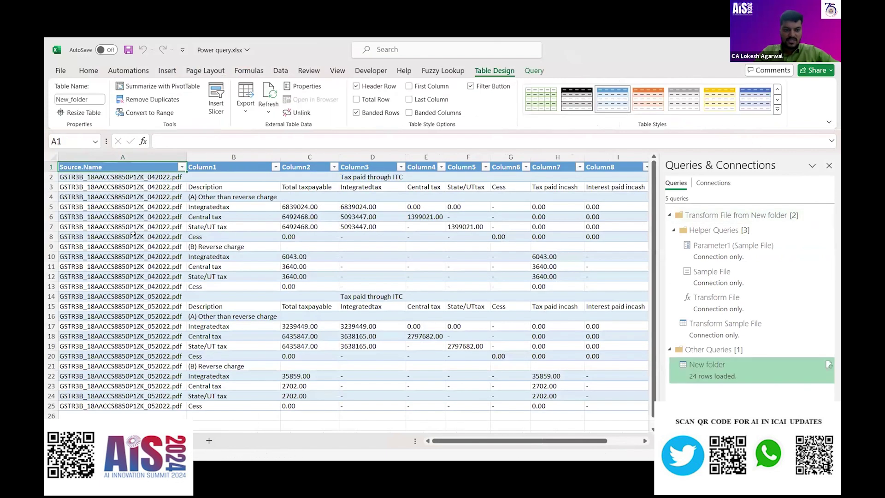
left_click_drag(144, 272, 243, 274)
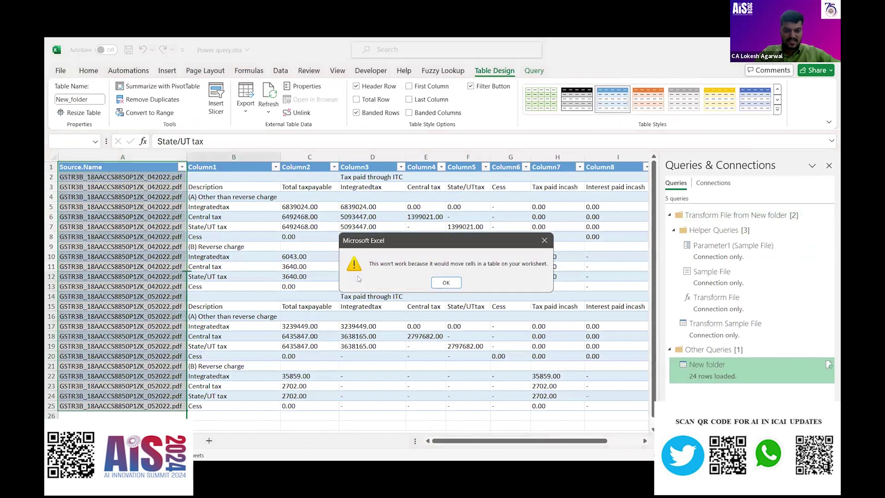
key("Return")
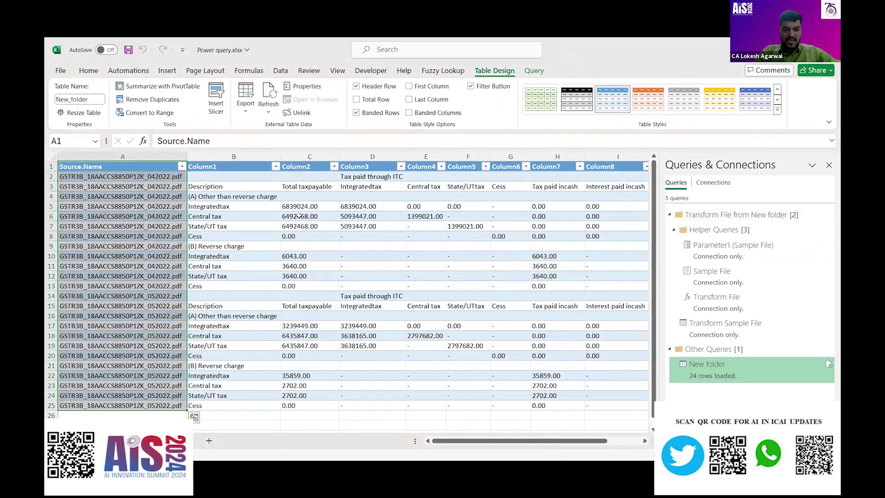
left_click(232, 187)
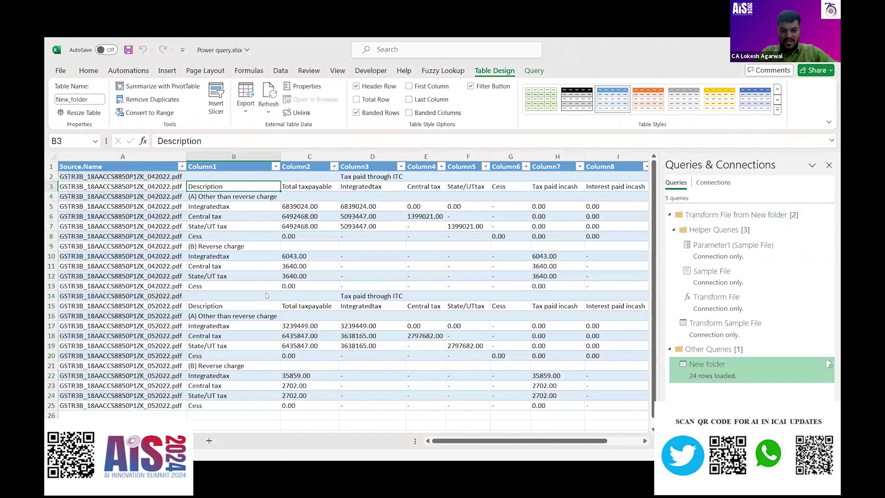
- Cut the 062022 GSTR3B PDF and paste it into New folder, then return to Excel
key("alt+Tab")
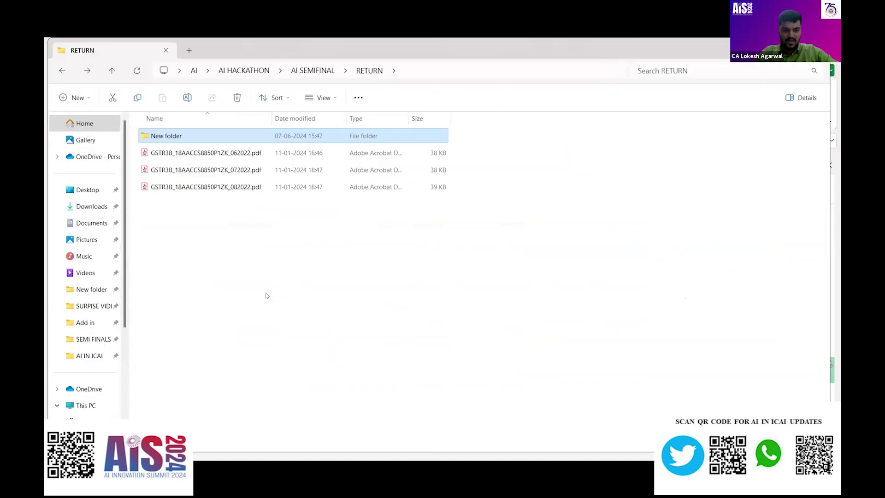
key("Down")
key("Up")
key("Return")
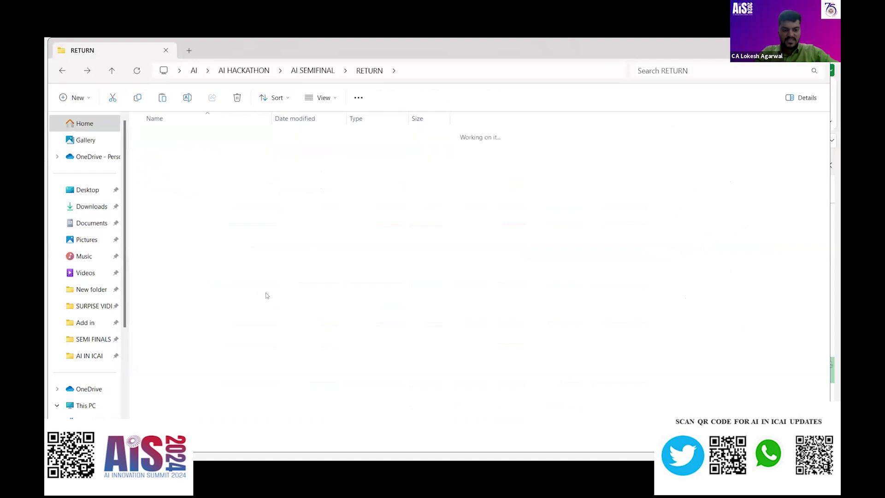
key("End")
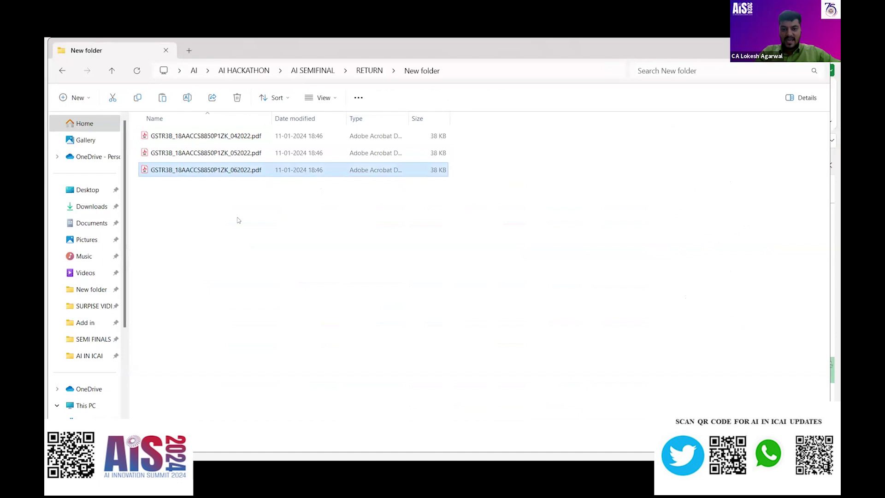
key("alt+Tab")
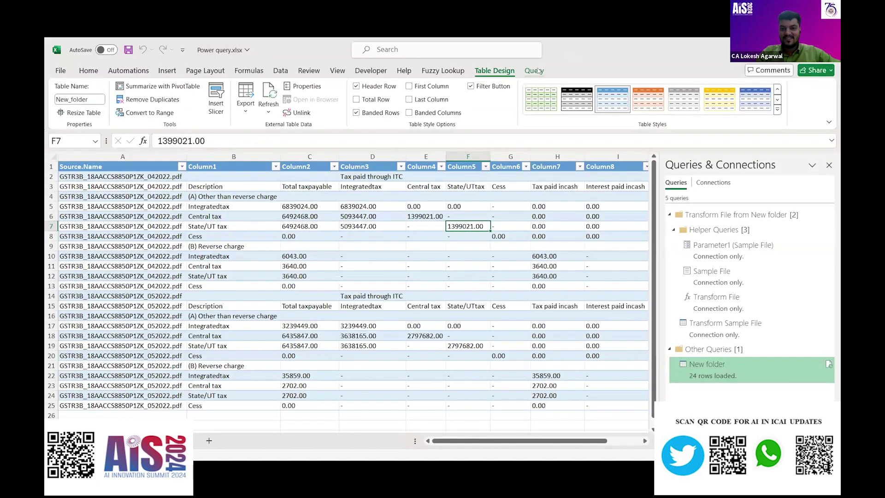
- Refresh the query and highlight the 062022 rows appended in rows 28–37, making 36 rows
left_click(539, 71)
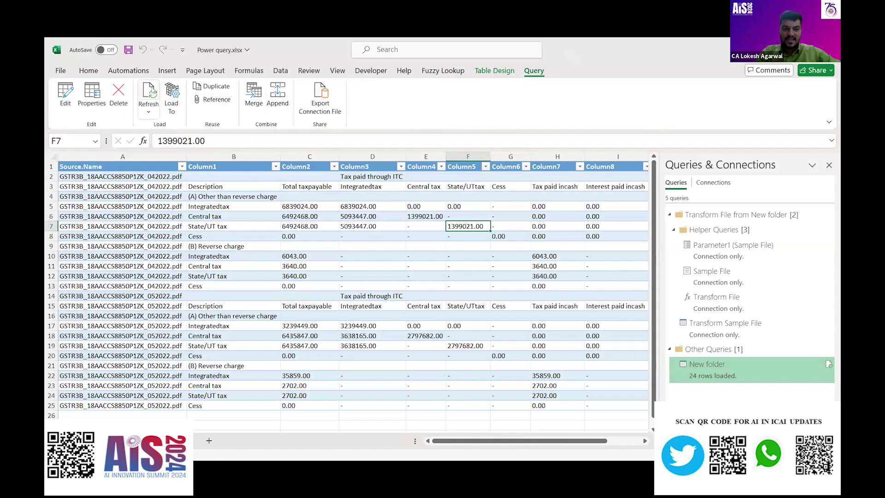
left_click(152, 92)
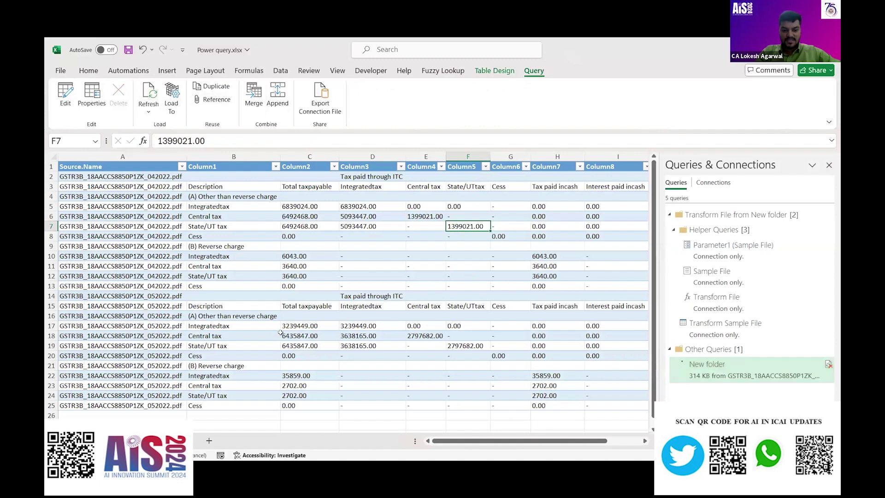
scroll(281, 332, "down", 3)
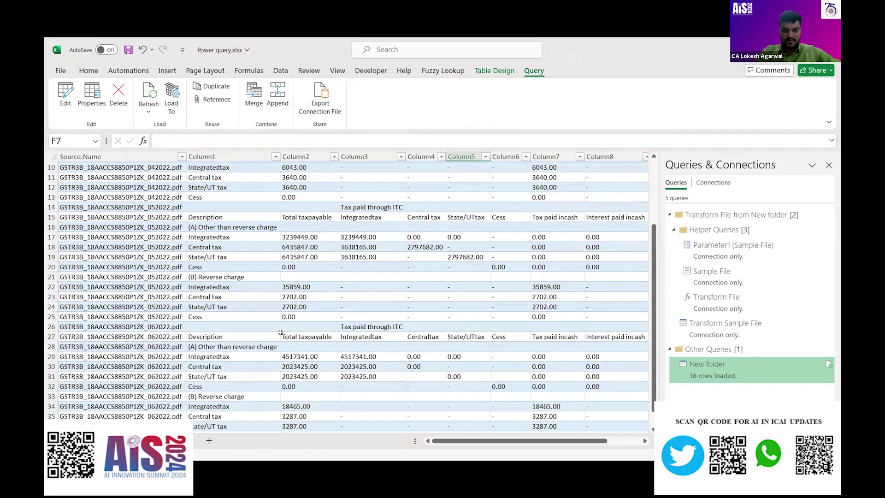
scroll(280, 332, "down", 2)
left_click_drag(159, 288, 602, 386)
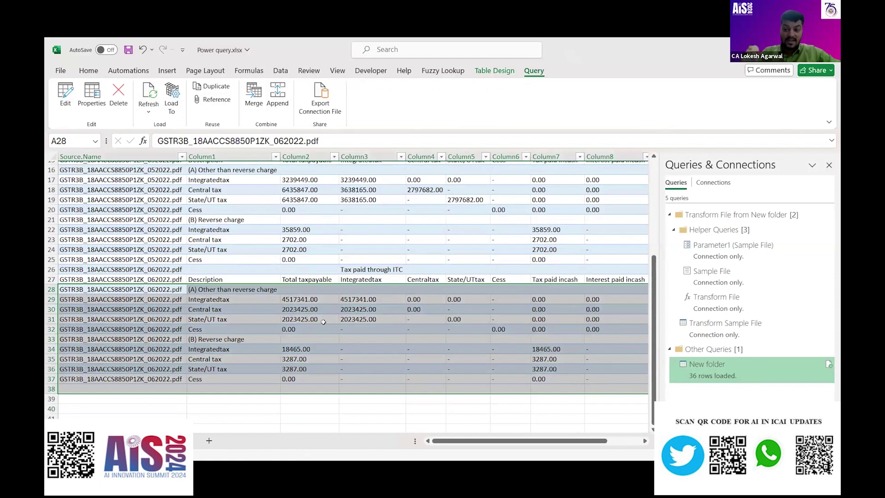
scroll(323, 321, "up", 5)
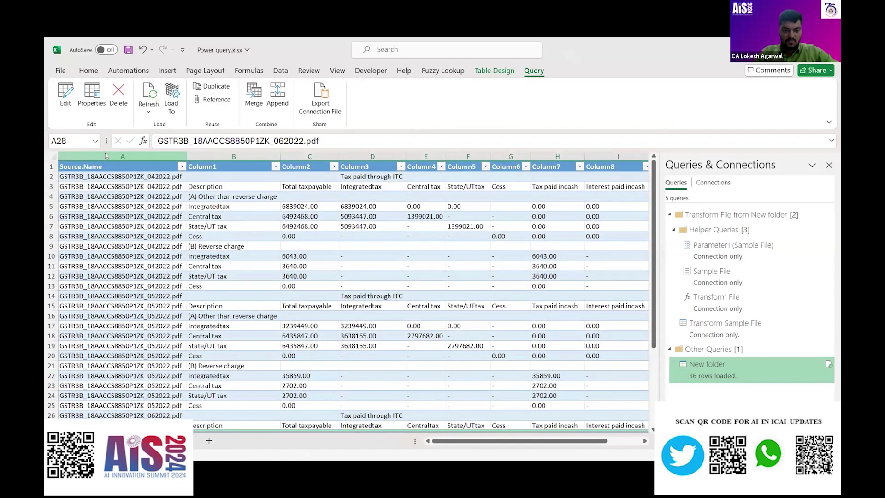
- Delete the 062022 GSTR3B PDF from New folder and return to Excel
key("alt+Tab")
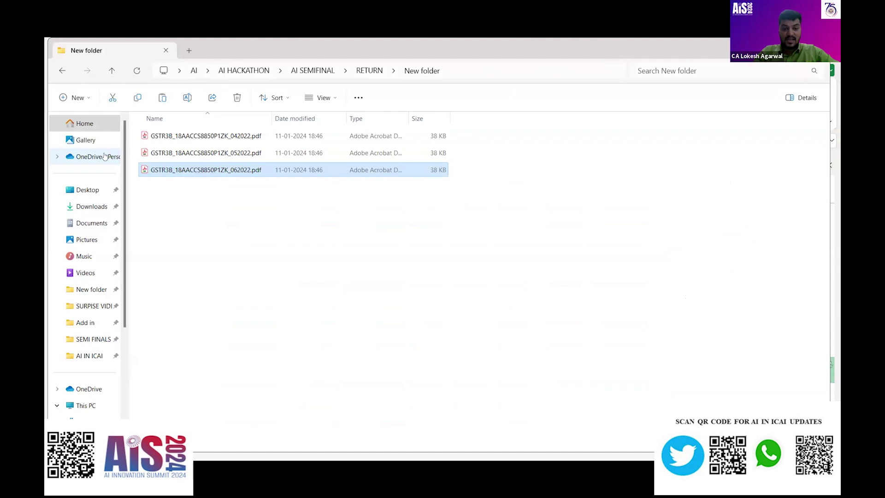
key("Escape")
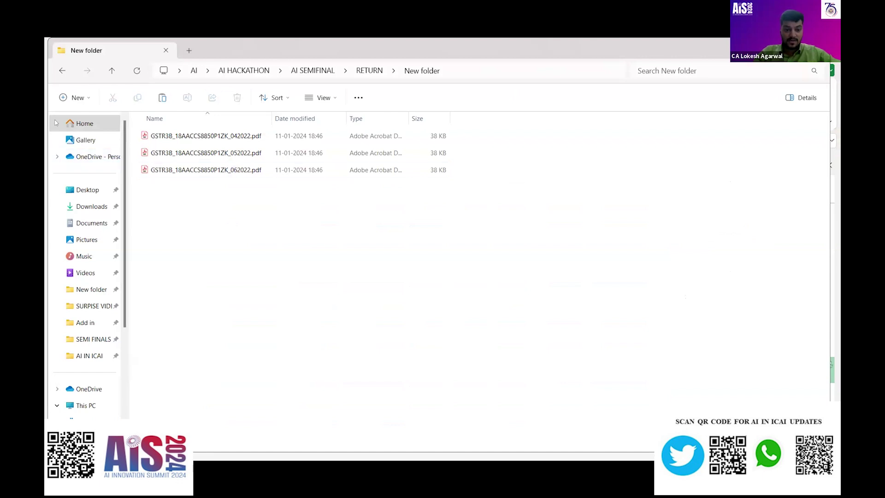
key("Down")
key("Delete")
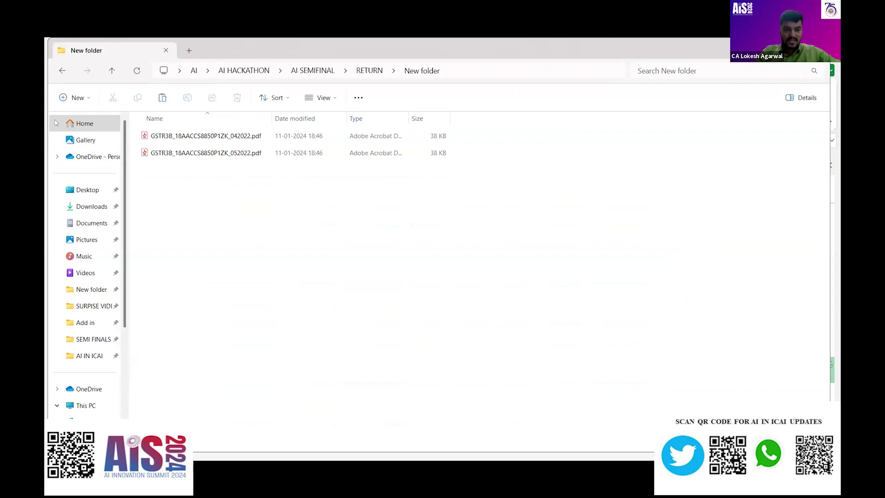
key("alt+Tab")
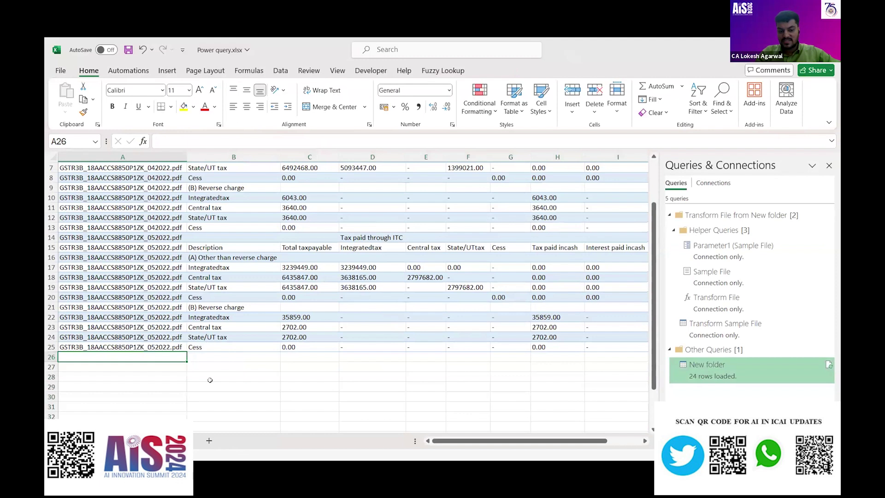
- Confirm the now-empty rows below the 24-row table and bring up the table's Query options
left_click_drag(122, 357, 485, 371)
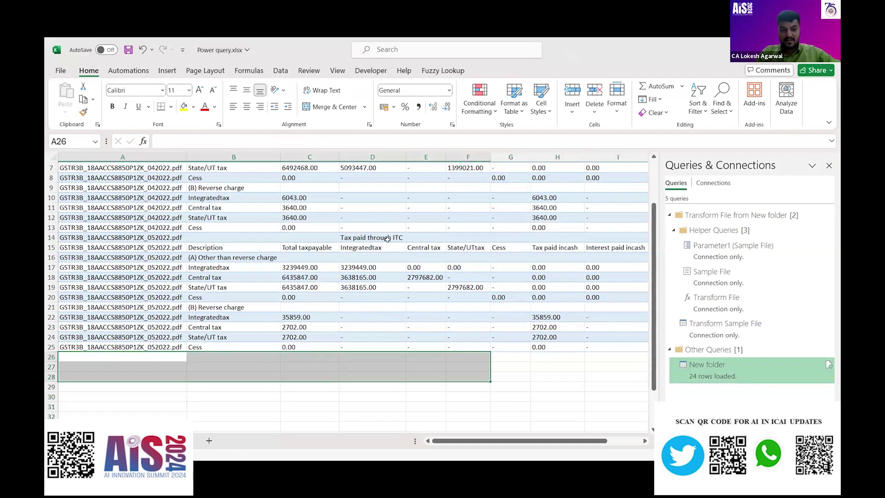
scroll(193, 223, "up", 2)
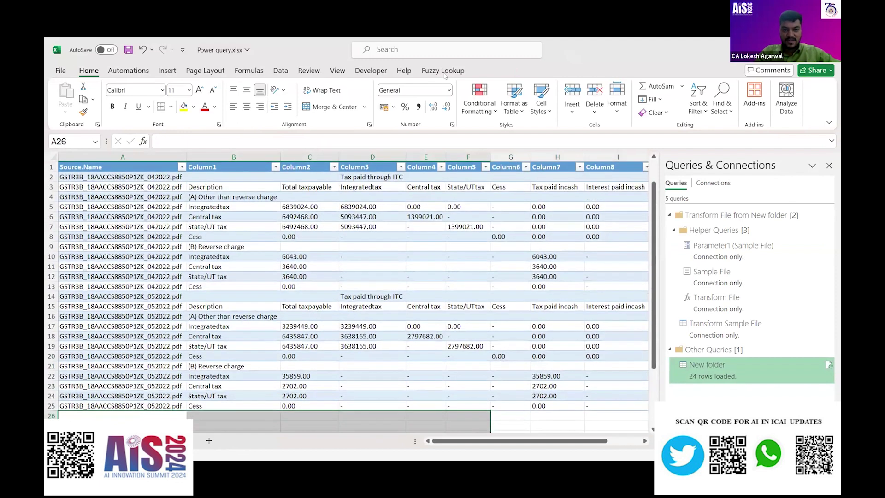
left_click(193, 224)
left_click(533, 71)
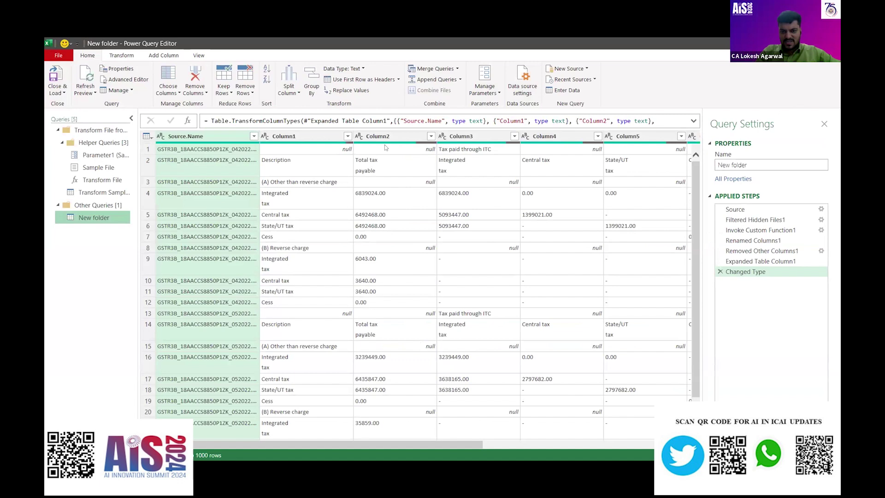
- Remove the top 1 row ('Tax paid through ITC') from the table
left_click(151, 137)
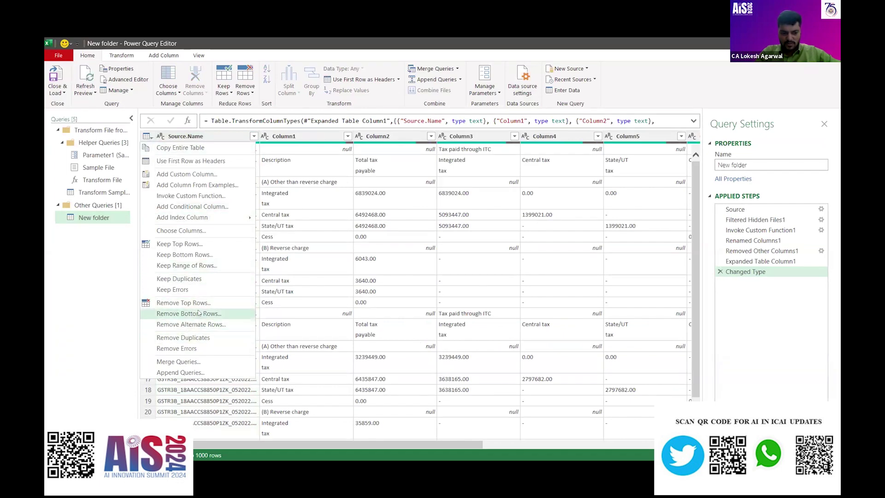
left_click(224, 301)
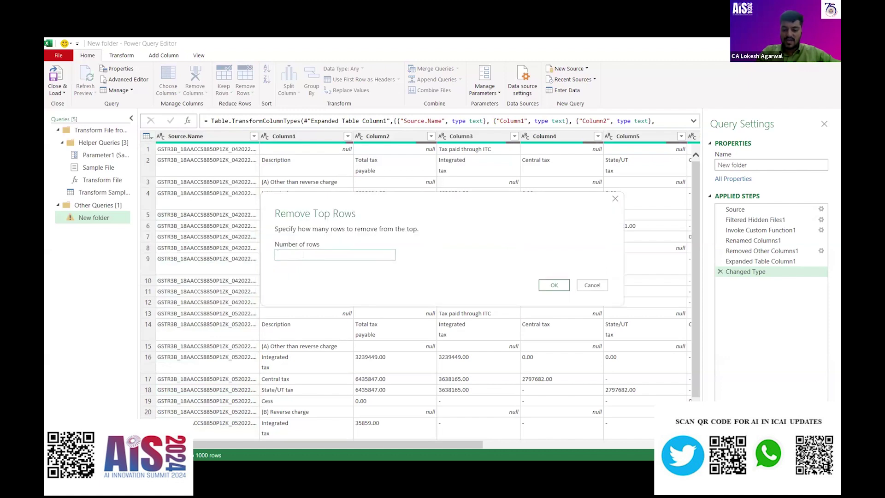
type("1")
left_click(554, 285)
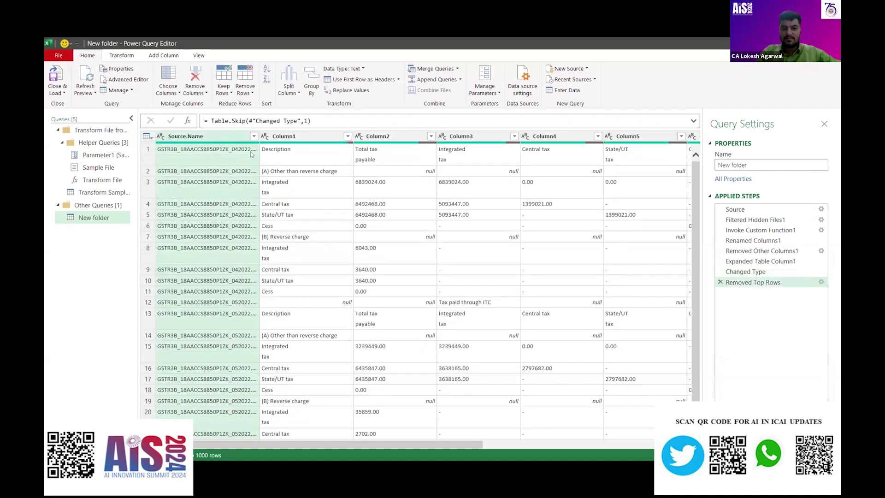
- Check row 1's tax values, then promote the Description row to column headers
left_click(395, 154)
left_click(478, 153)
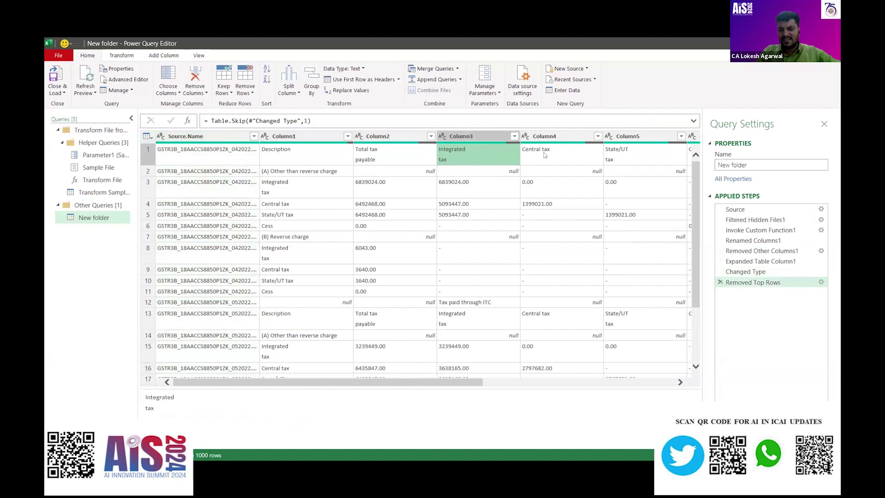
left_click(567, 155)
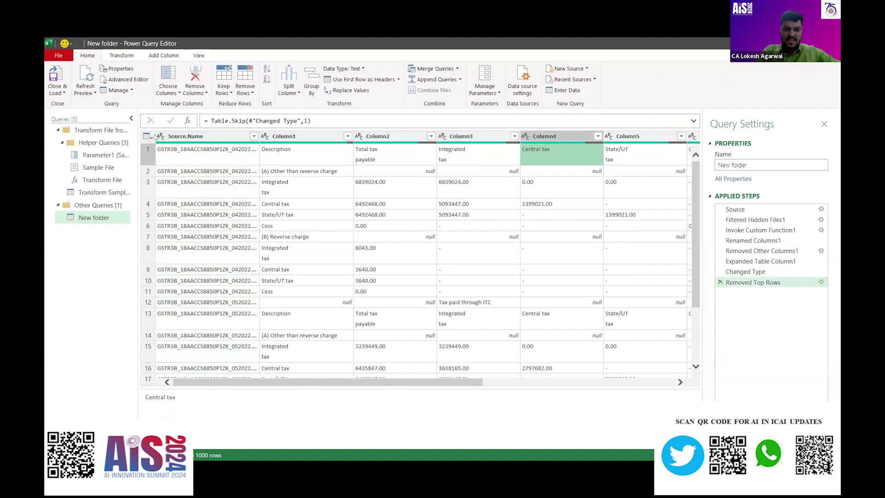
left_click(146, 136)
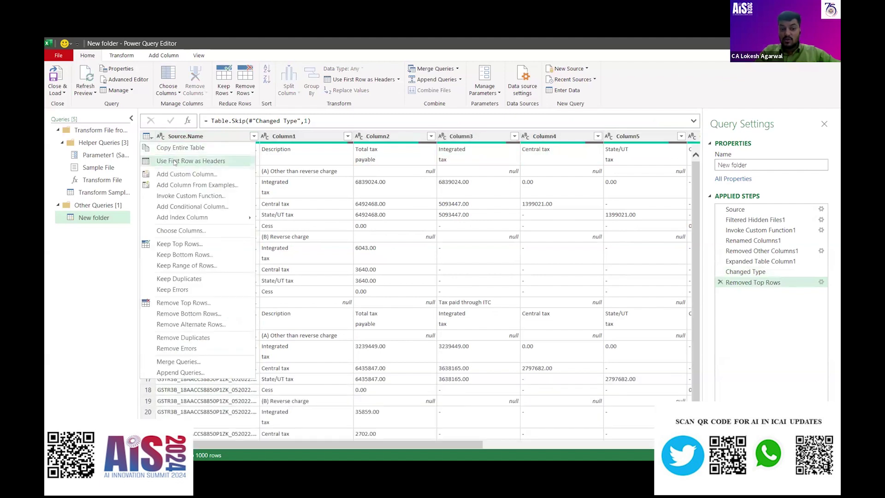
left_click(174, 161)
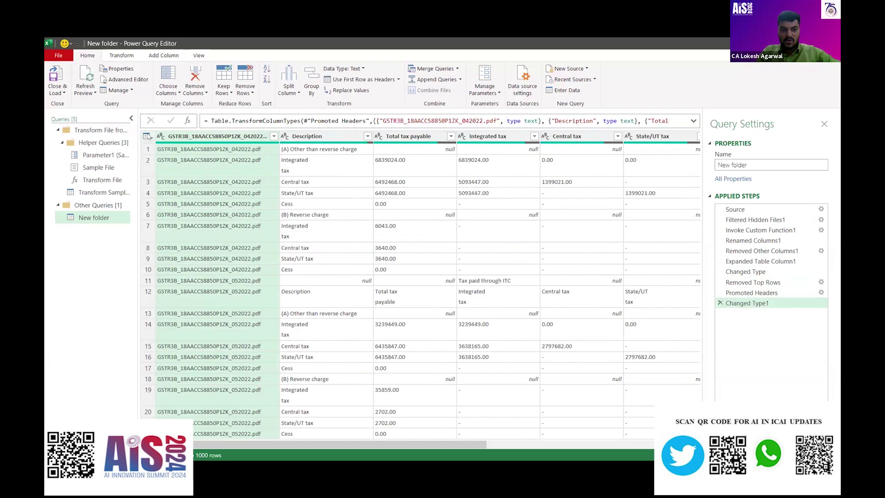
left_click(148, 136)
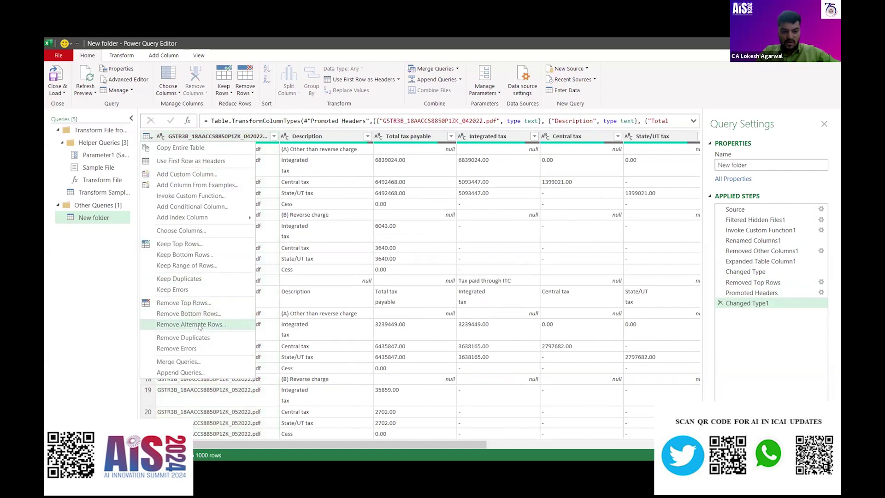
- Remove alternate rows starting at row 6, removing 7 and keeping 5
key("Return")
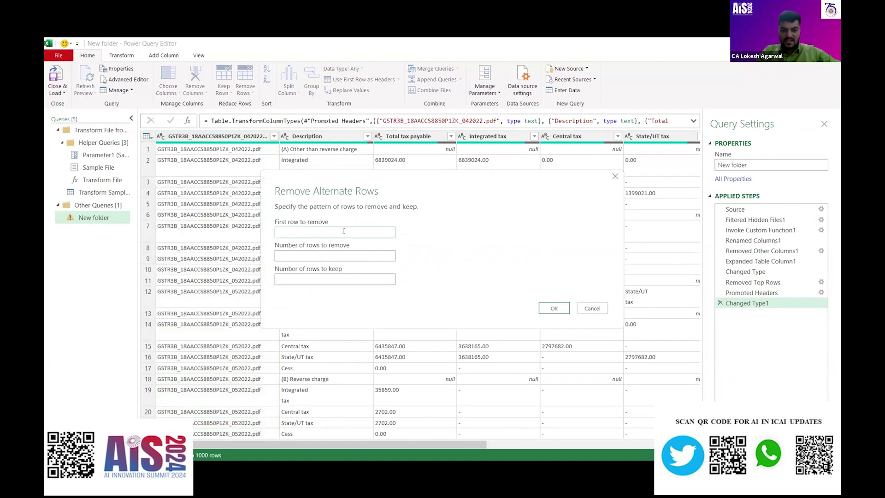
type("6")
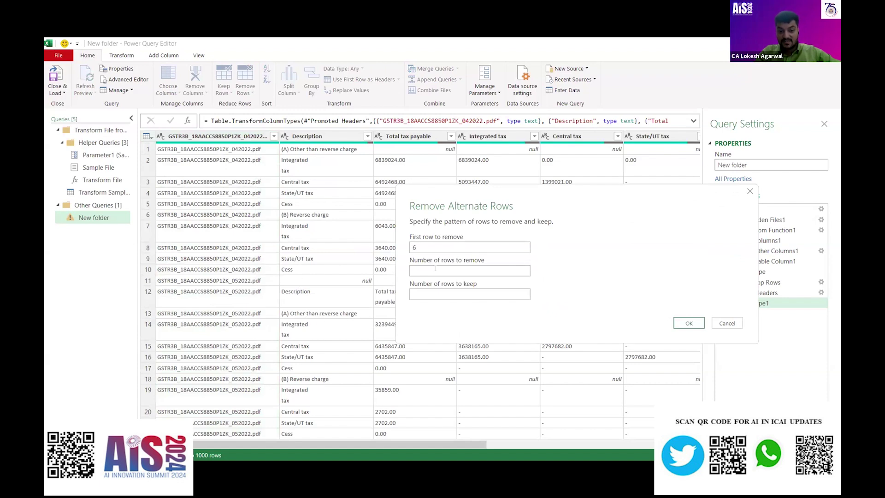
type("7")
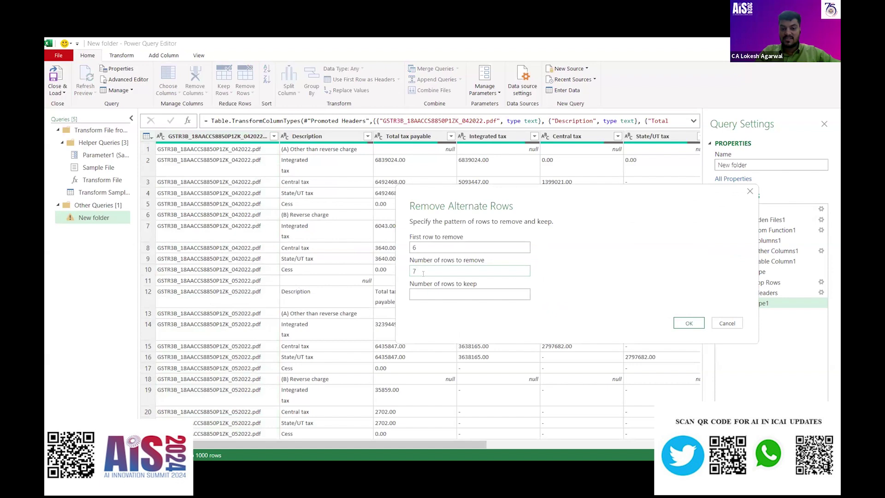
left_click(429, 290)
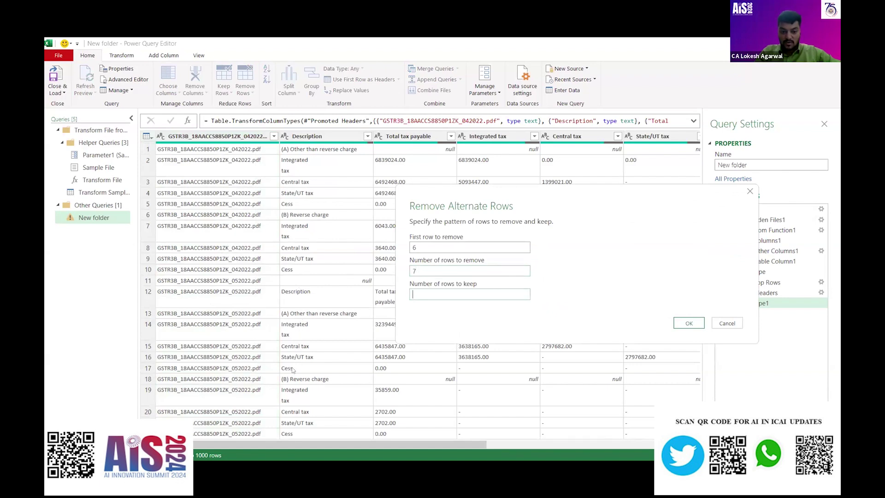
type("5")
left_click(687, 322)
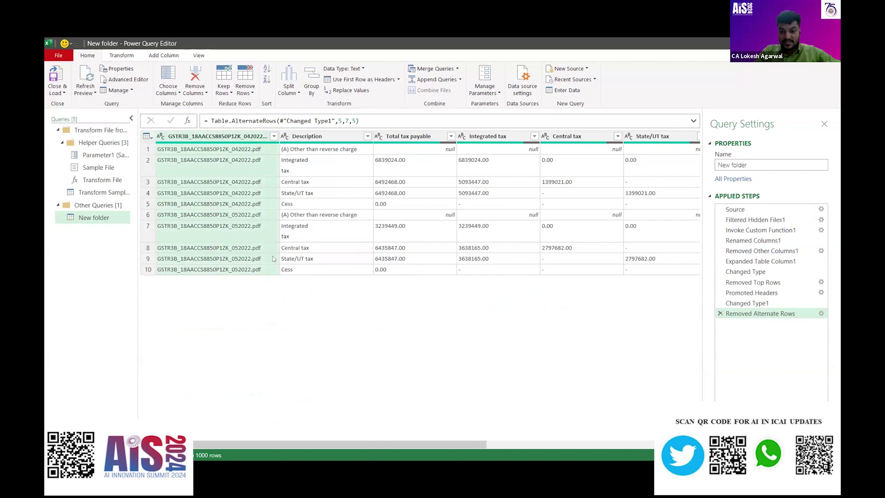
- Load the 10-row table to the sheet and paste the 062022 PDF back into New folder
left_click(57, 76)
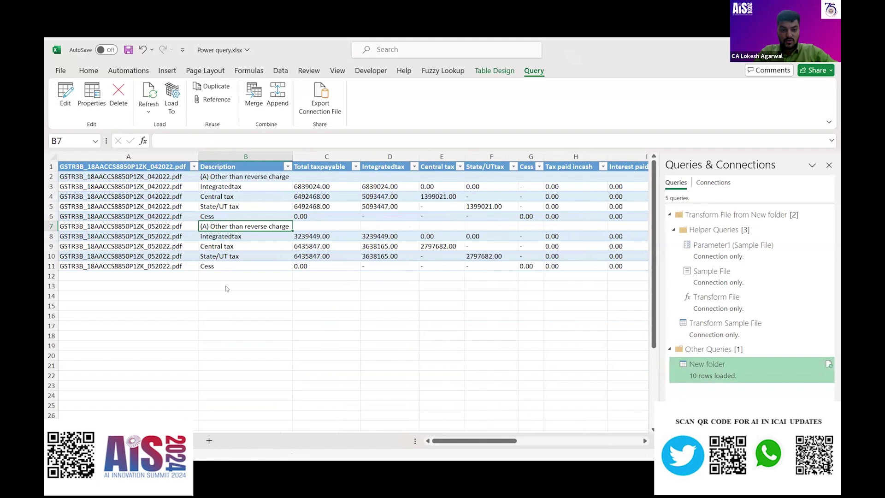
key("alt+Tab")
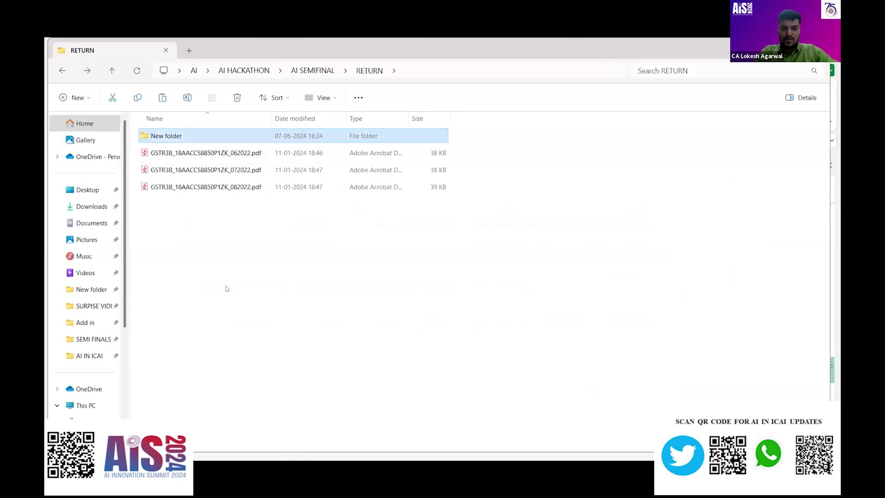
key("Return")
key("ctrl+v")
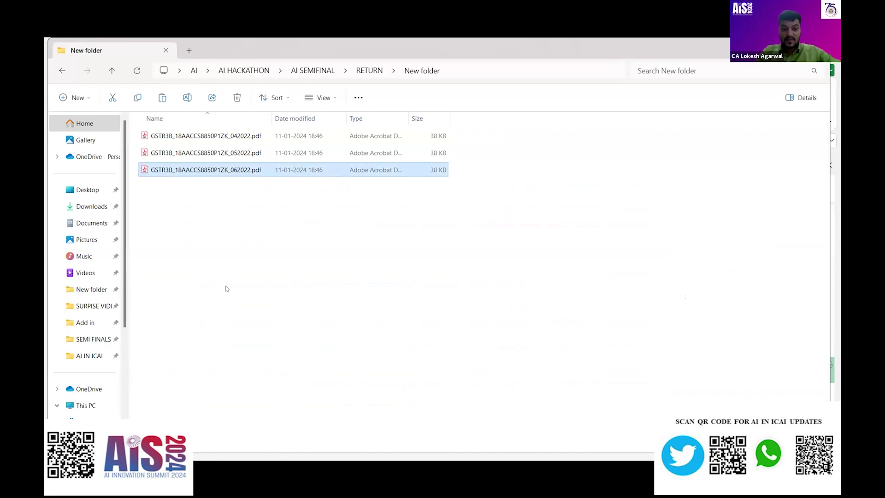
- Back in Excel, refresh the New folder query to pull in the 062022 rows
key("alt+Tab")
left_click(147, 91)
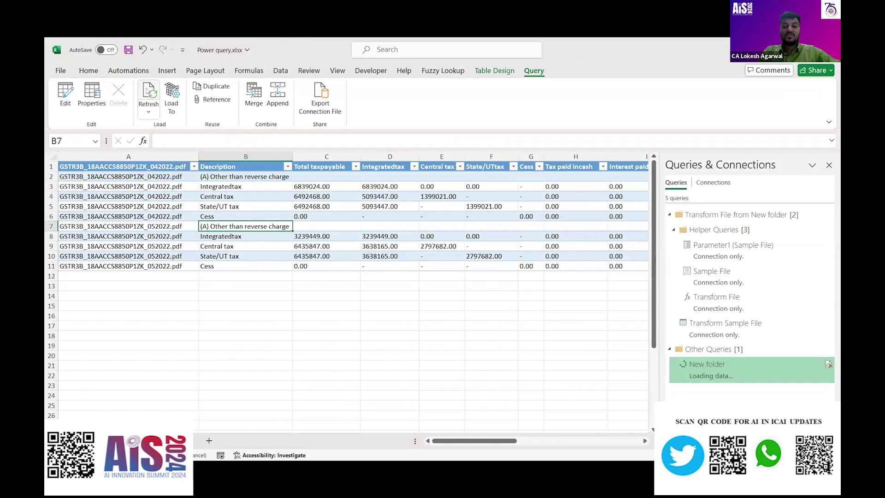